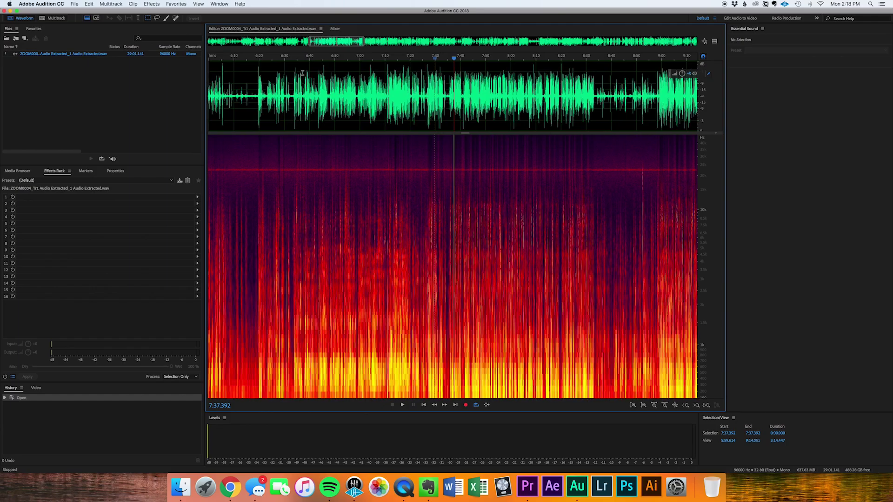
Step: Select a quiet, noise-only stretch of the waveform from about 6:16.118 to 6:16.910, auditioning the passage to exclude unwanted sounds
left_click_drag(243, 54, 336, 53)
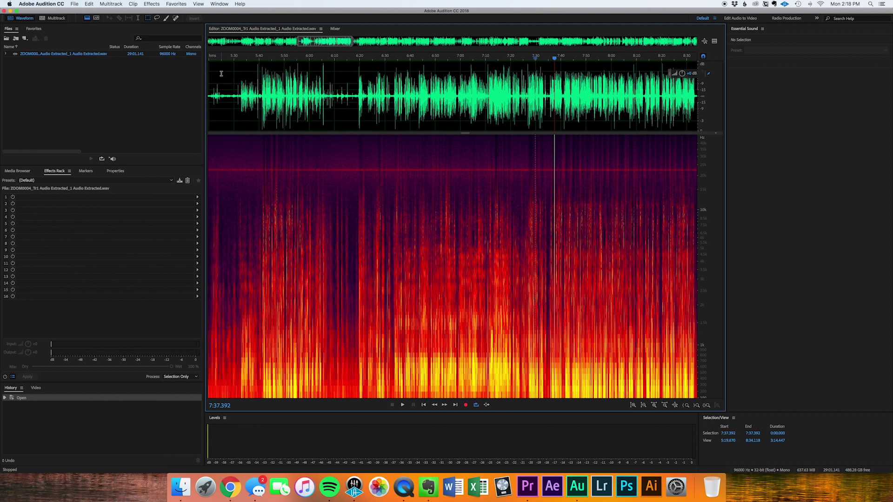
left_click_drag(223, 55, 285, 61)
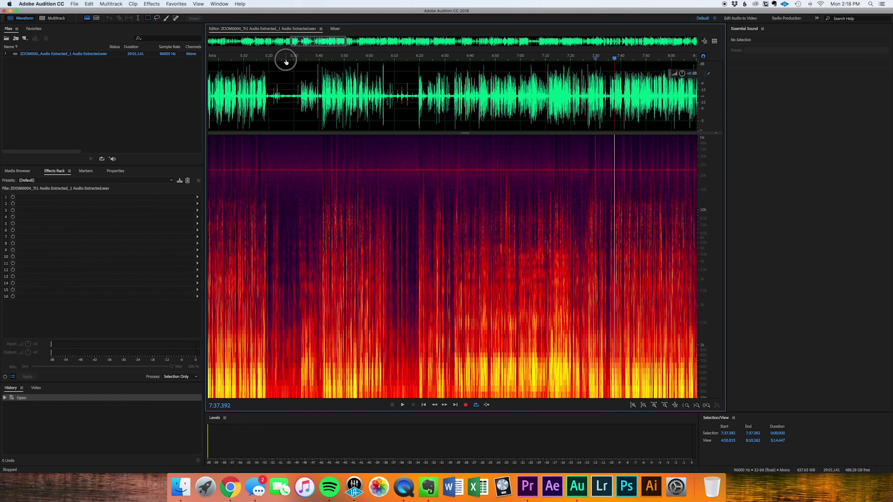
scroll(285, 60, "up", 3)
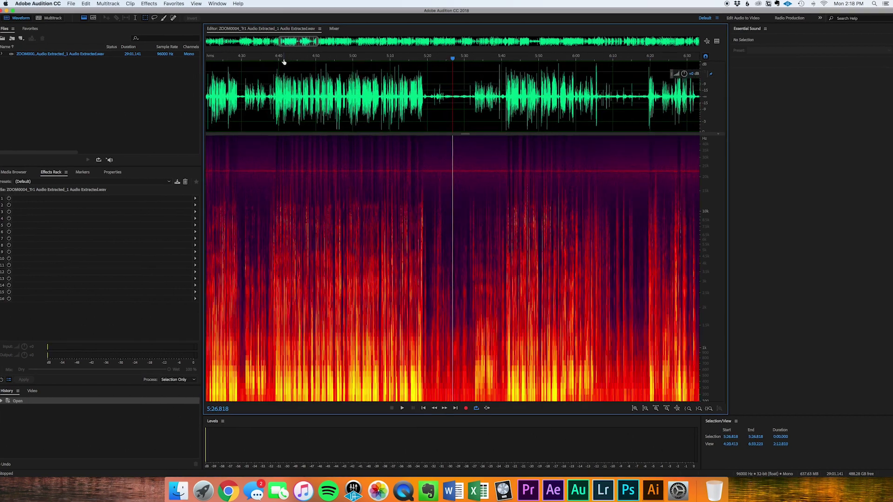
scroll(164, 78, "up", 2)
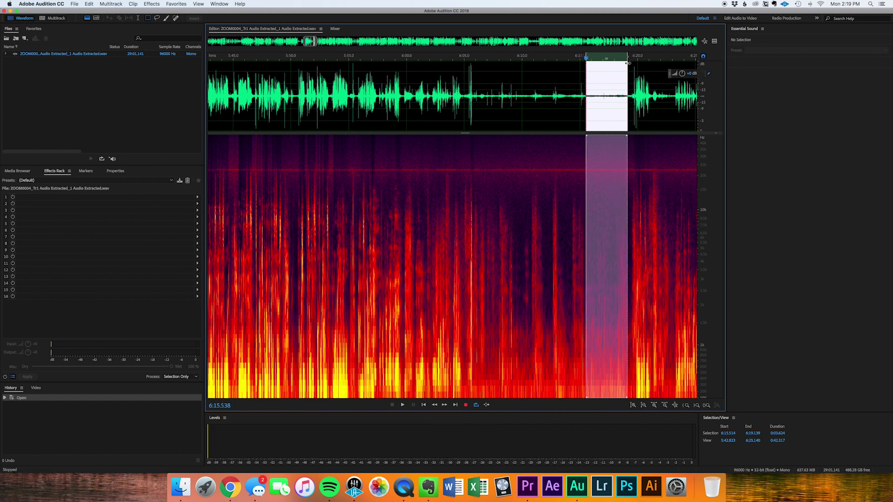
key("space")
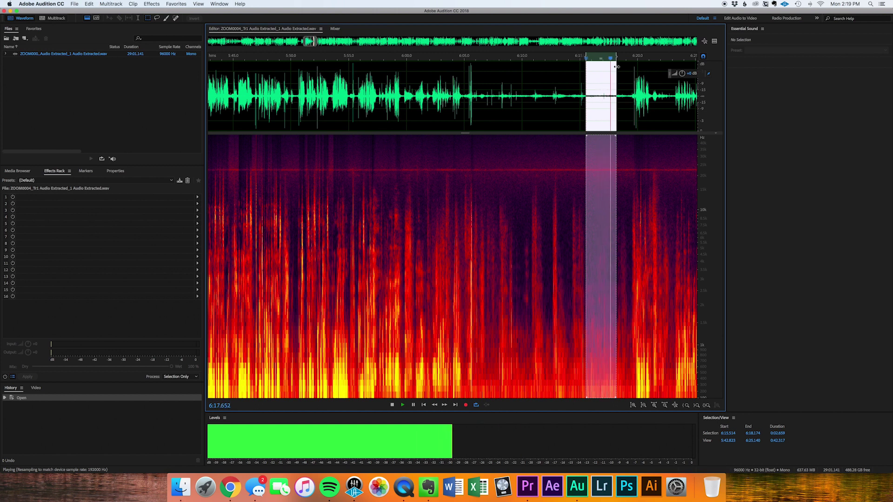
key("space")
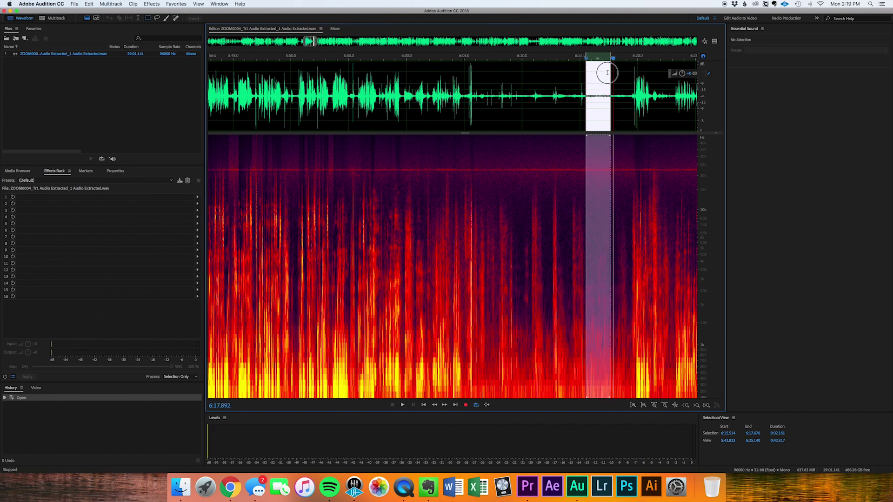
key("space")
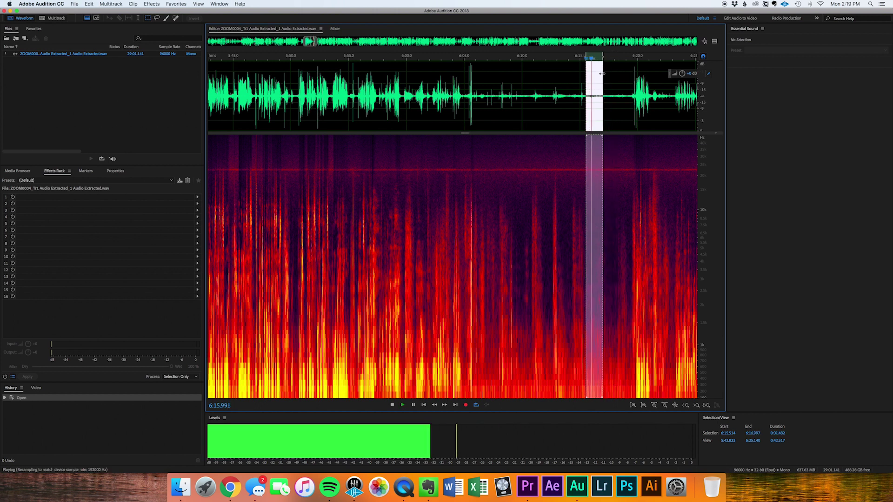
key("space")
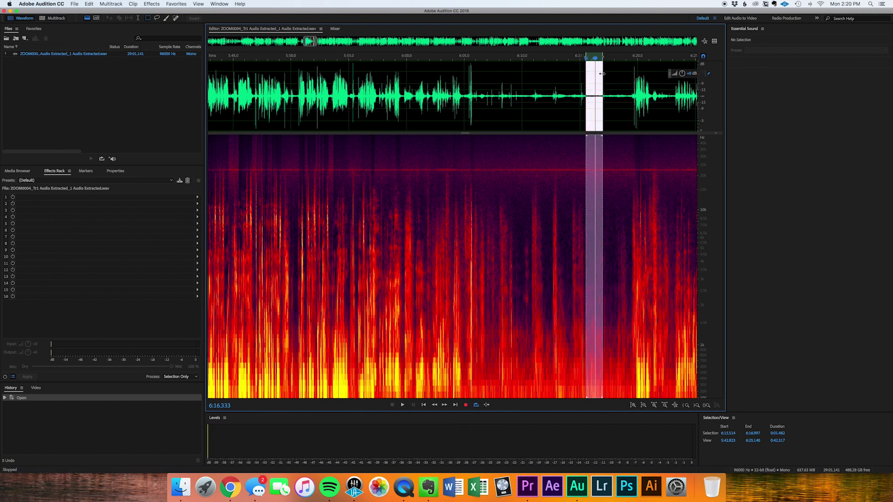
left_click_drag(590, 84, 594, 85)
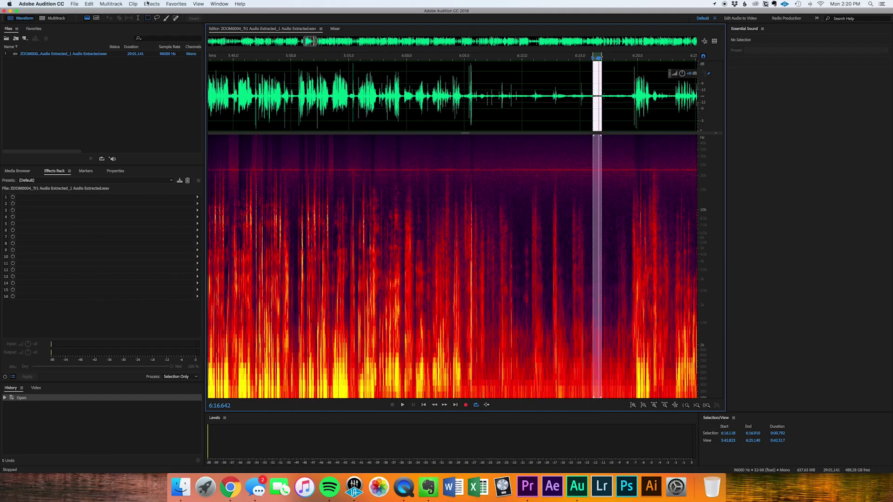
Step: Capture a noise print from the selected quiet stretch
left_click(151, 3)
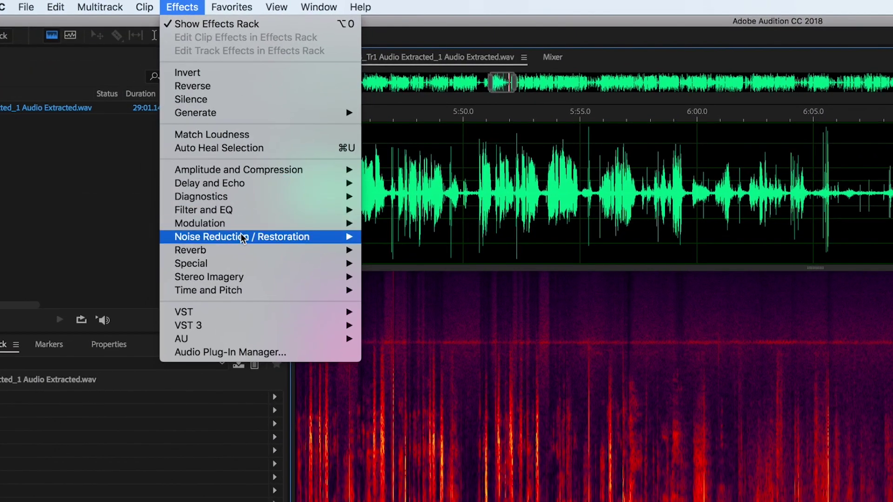
mouse_move(182, 118)
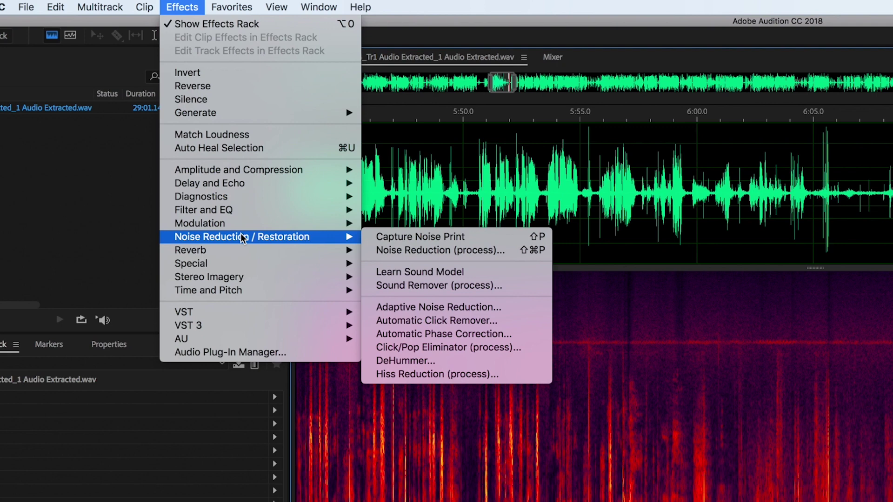
left_click(388, 237)
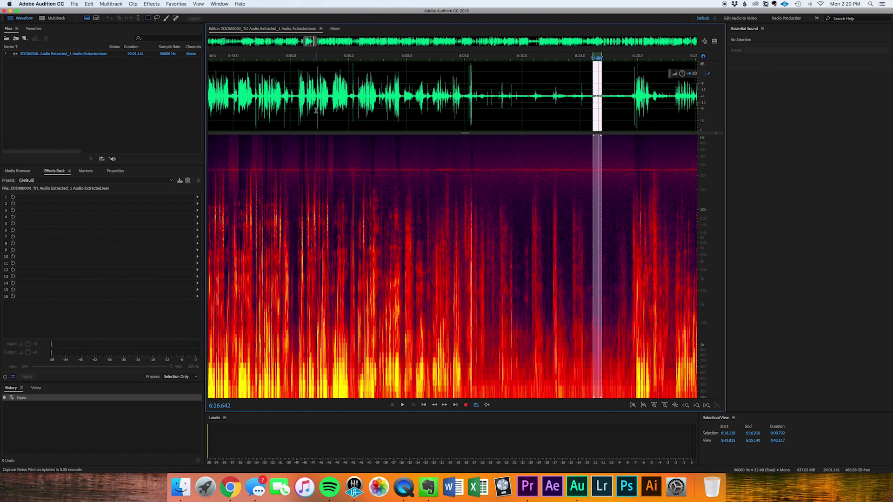
Step: Open the Noise Reduction (process) effect and set Noise Reduction to 40% and Reduce by to 10 dB
key("super+shift+p")
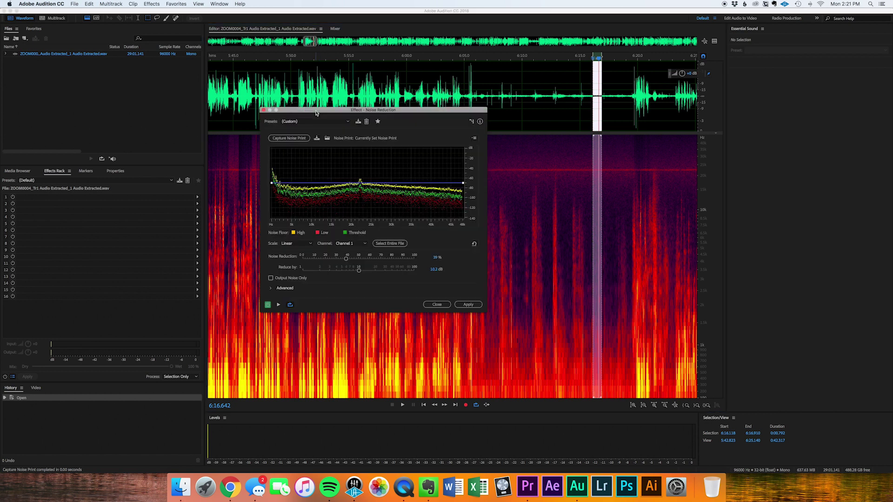
left_click(438, 306)
left_click(152, 3)
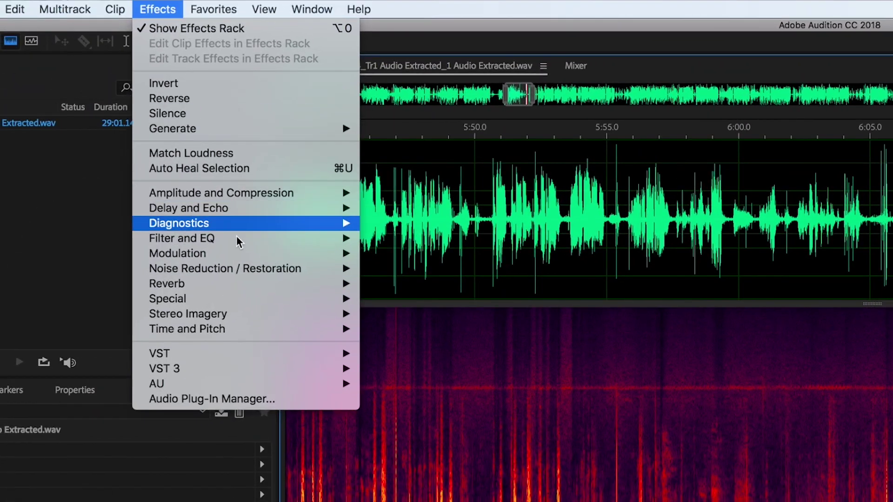
mouse_move(263, 275)
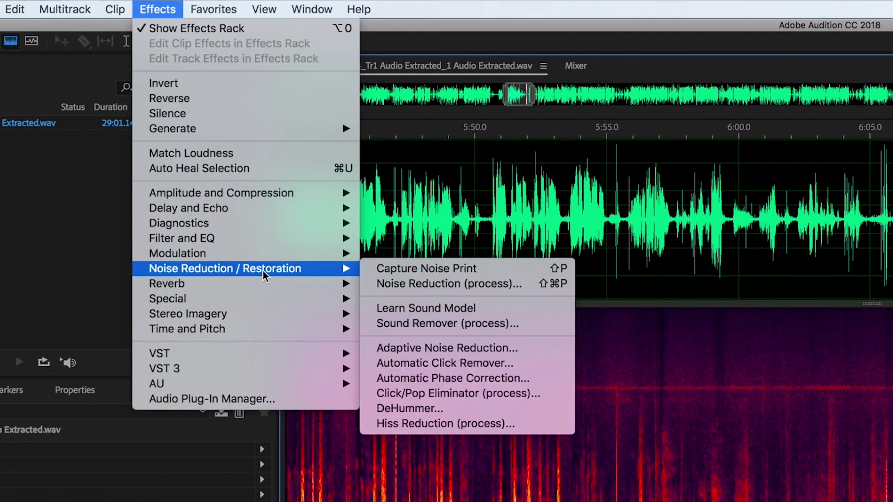
left_click(469, 285)
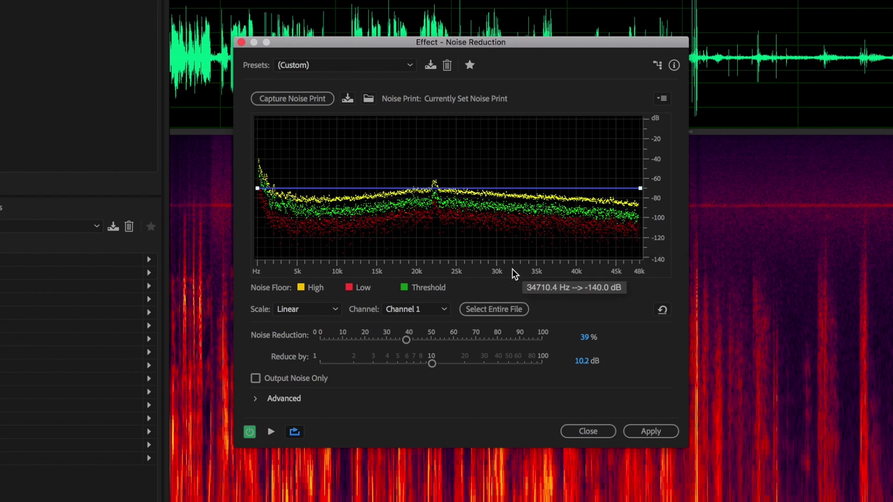
mouse_move(407, 340)
left_mouse_down()
mouse_move(465, 343)
mouse_move(323, 335)
mouse_move(464, 333)
mouse_move(295, 321)
mouse_move(429, 335)
mouse_move(409, 335)
left_mouse_up()
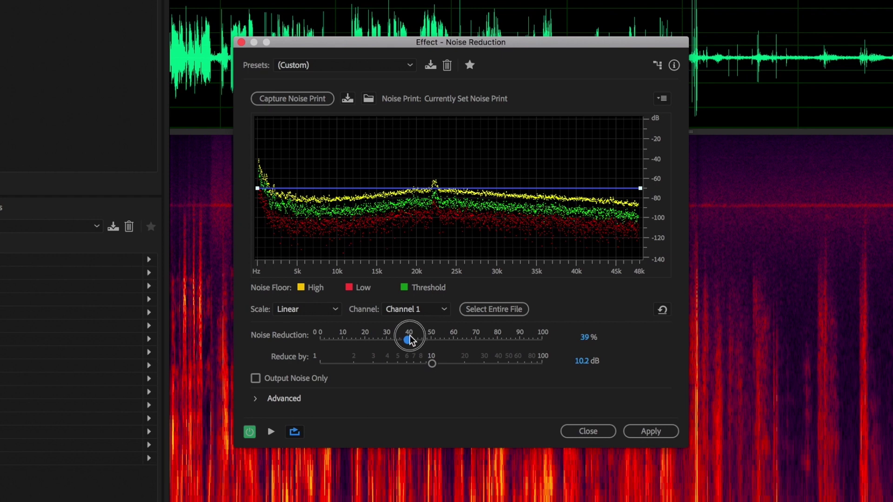
left_click(584, 337)
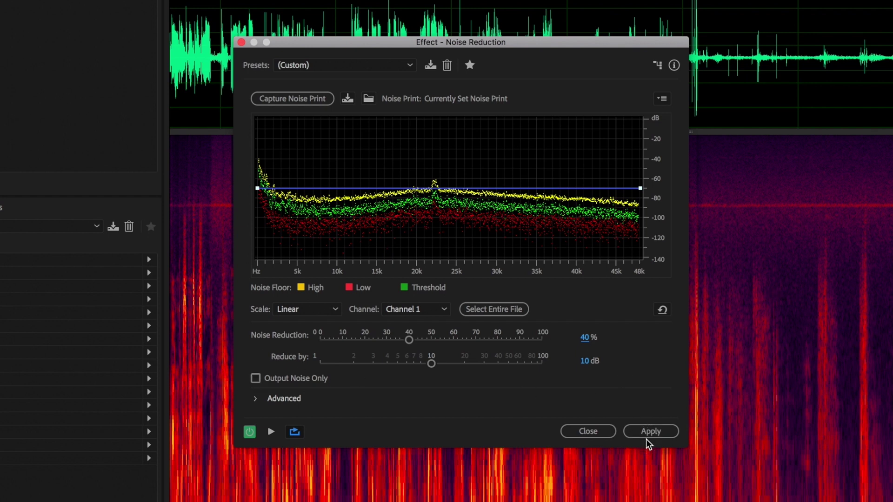
Step: Preview the noise reduction and audition only the removed noise by enabling Output Noise Only
left_click(272, 432)
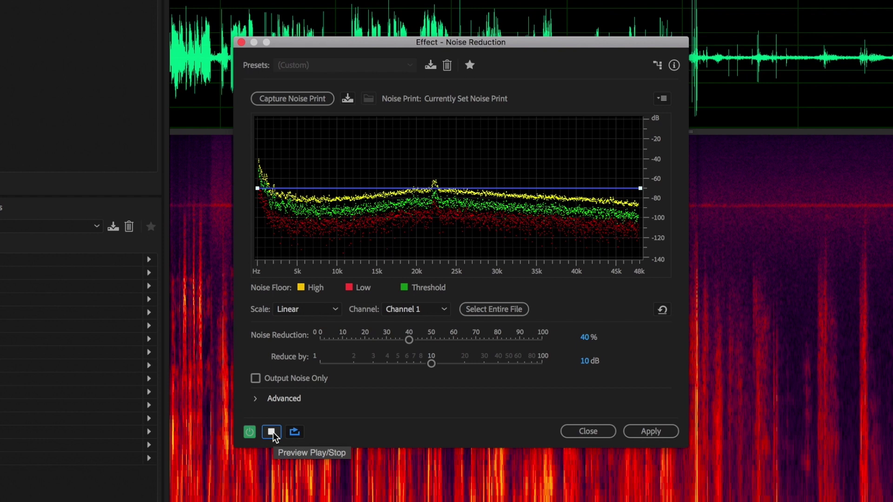
left_click(256, 379)
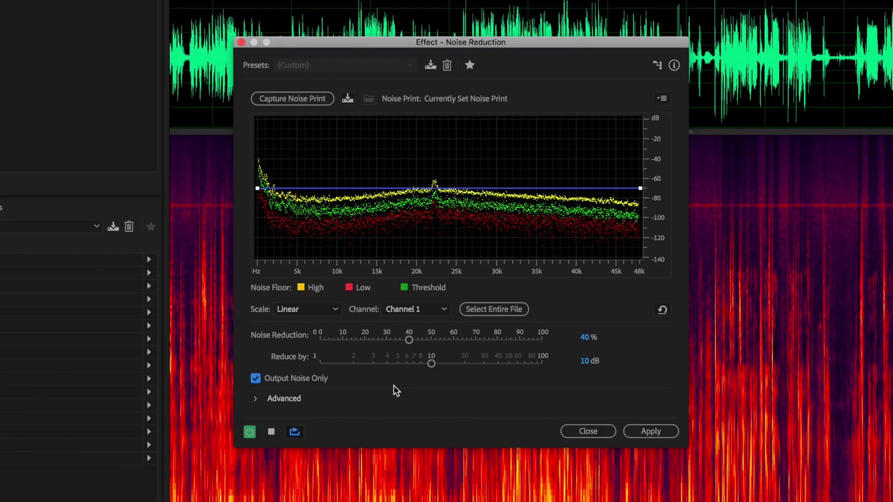
key("space")
Step: Audition the noise-only output with the Noise Reduction strength at 100% and at 0%
left_click_drag(409, 341, 562, 343)
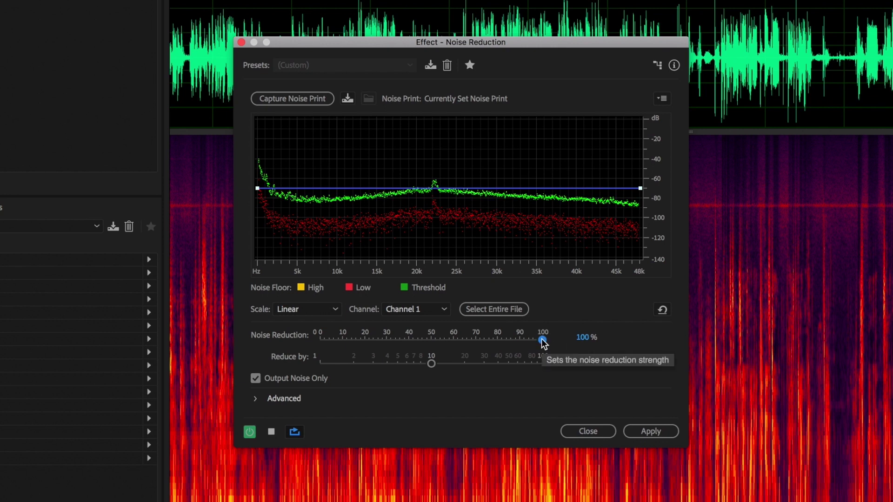
key("space")
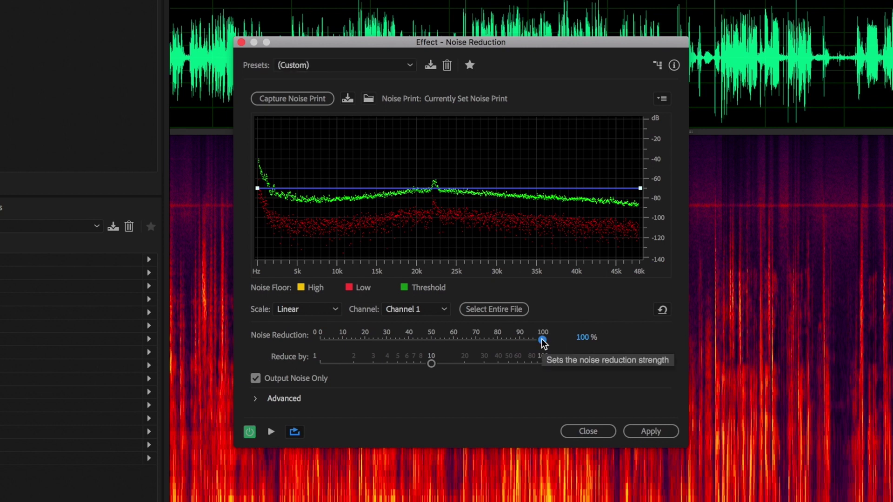
key("space")
left_click_drag(543, 341, 307, 346)
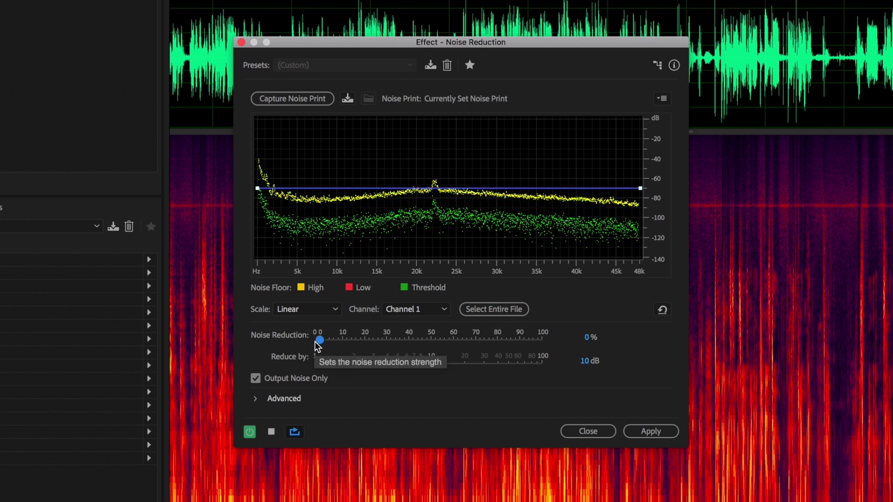
key("space")
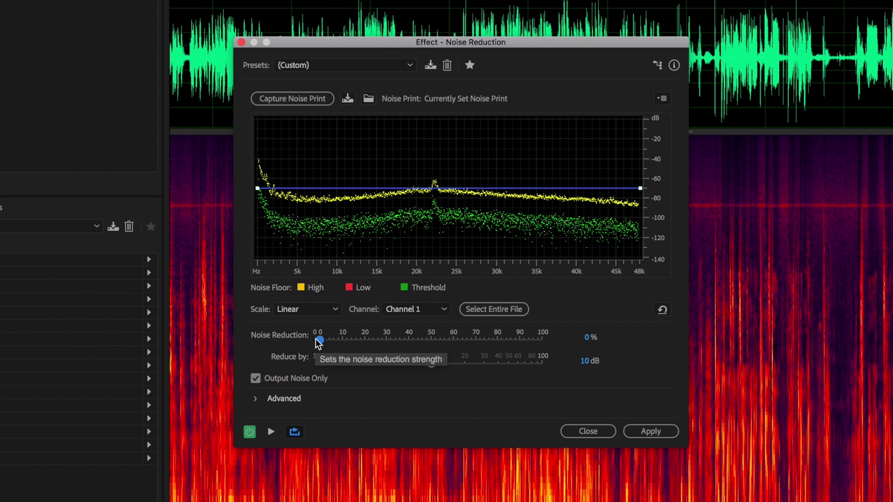
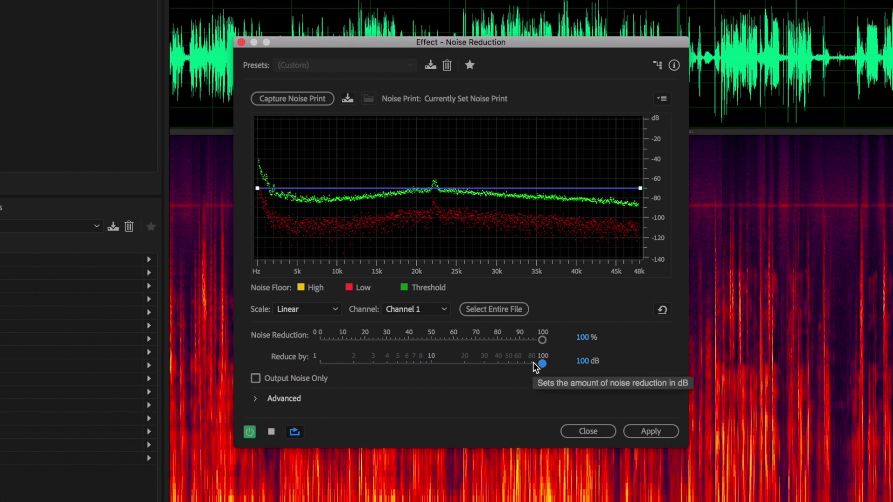
Step: Preview the full output at 100% and 100 dB, comparing it with the Noise Reduction effect bypassed
key("space")
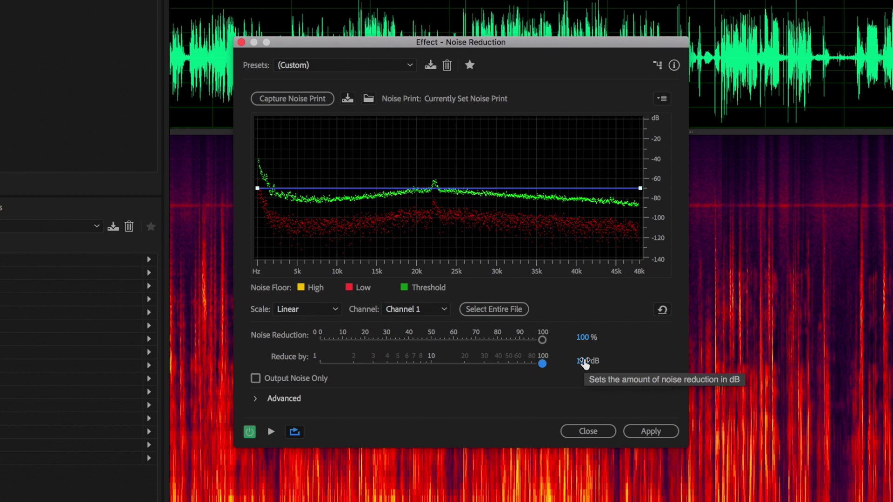
key("space")
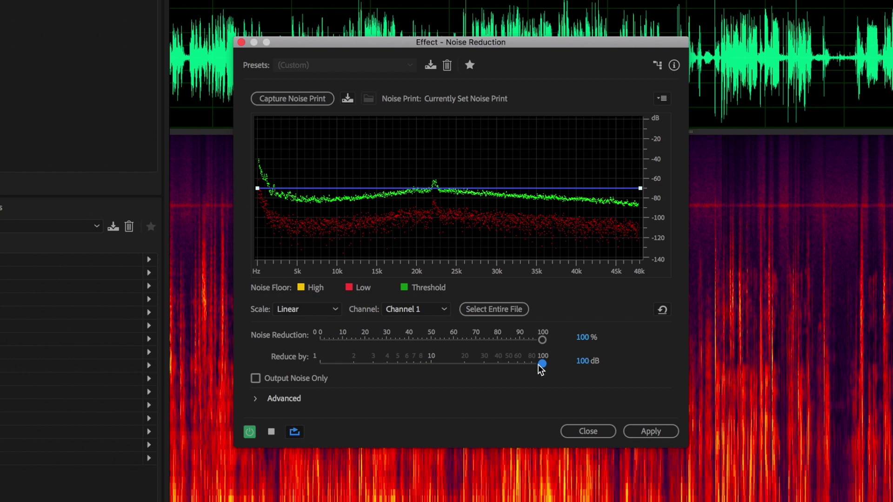
left_click(250, 432)
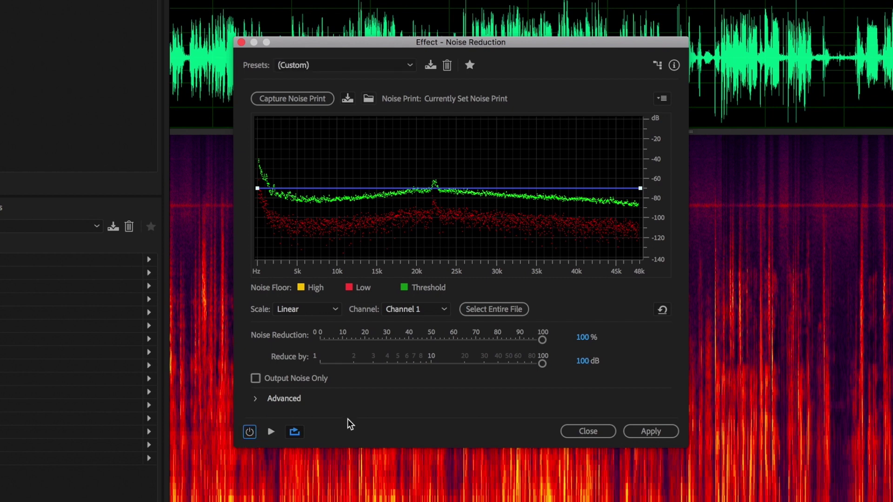
left_click(271, 433)
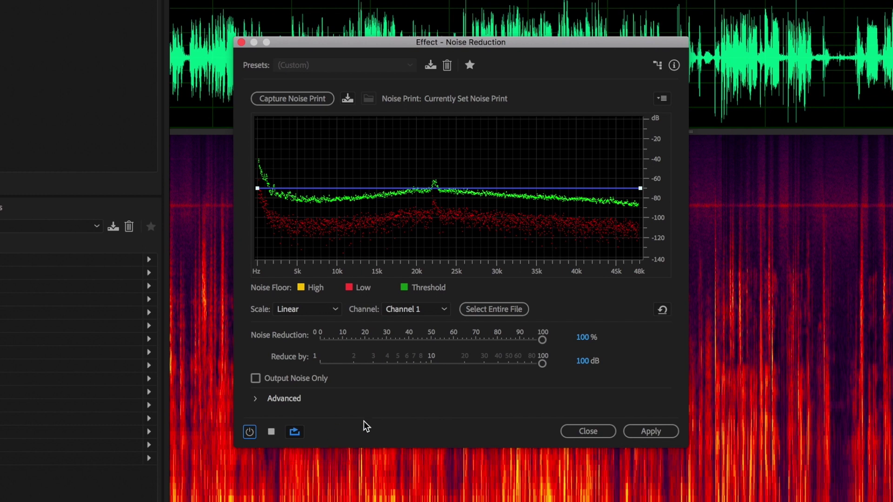
left_click(250, 433)
key("space")
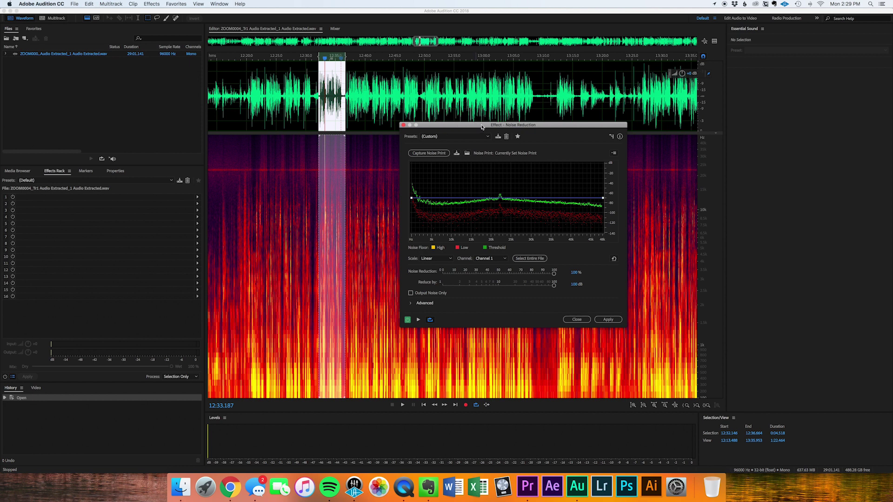
Step: Move the Noise Reduction dialog and audition the speech selected near 12:32 at 100% and 100 dB, toggling the effect's bypass
left_click_drag(482, 127, 479, 113)
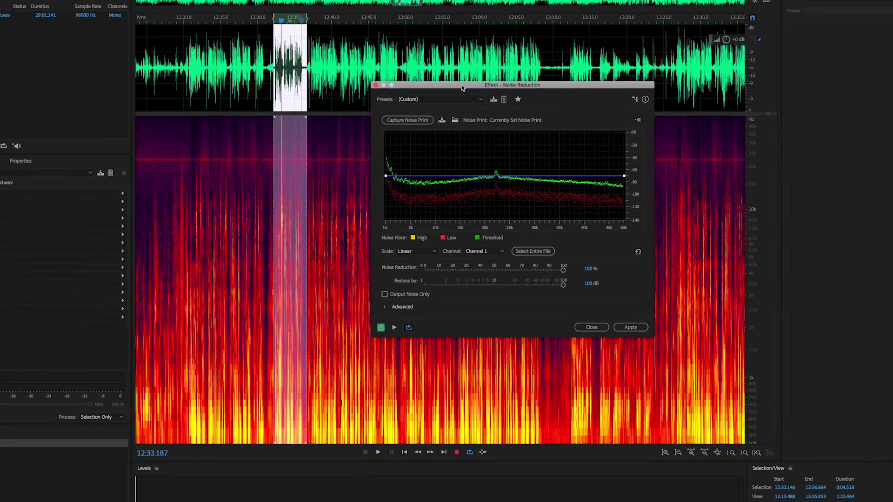
left_click(416, 304)
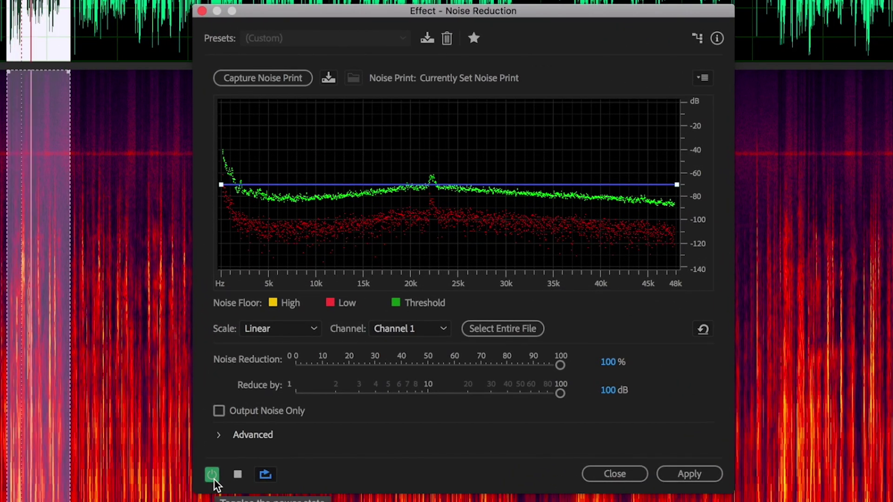
left_click(213, 475)
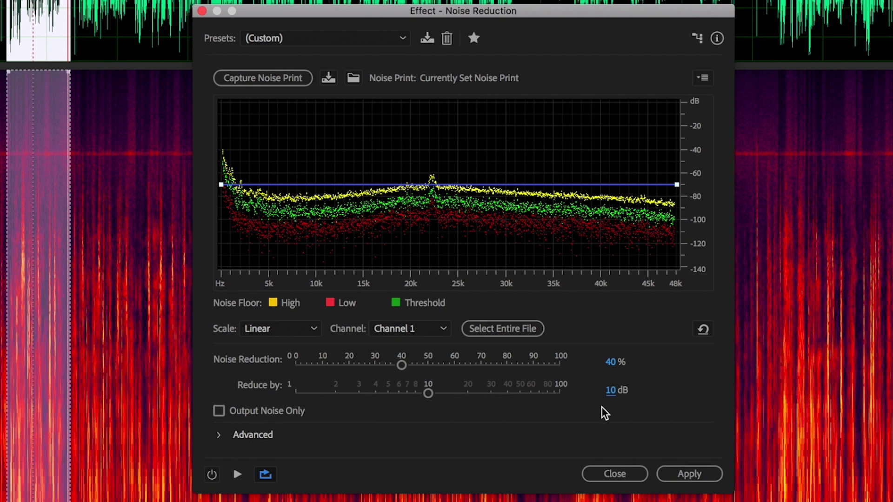
Step: Audition the same speech selection at 40% and 10 dB, comparing it with the effect bypassed
left_click(237, 475)
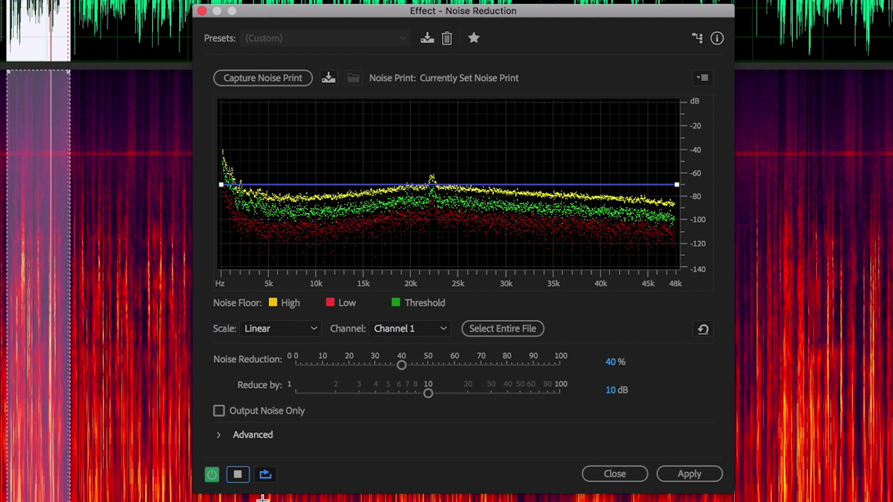
left_click(211, 474)
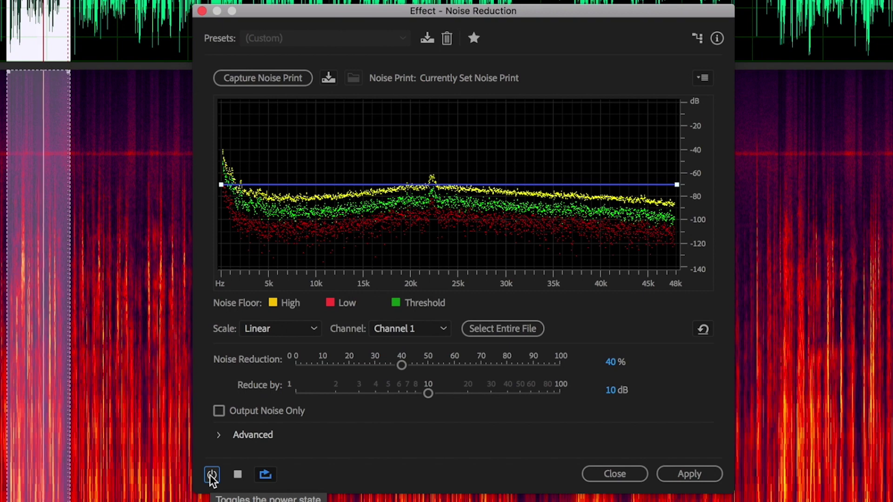
Step: Stop the Noise Reduction preview and audition the selected speech through RX 6 Spectral De-noise, comparing it with the effect bypassed
left_click(237, 474)
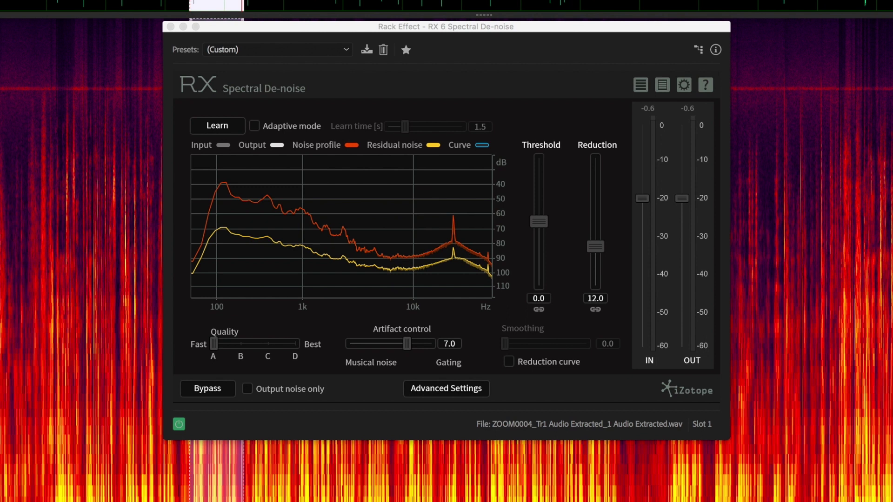
key("space")
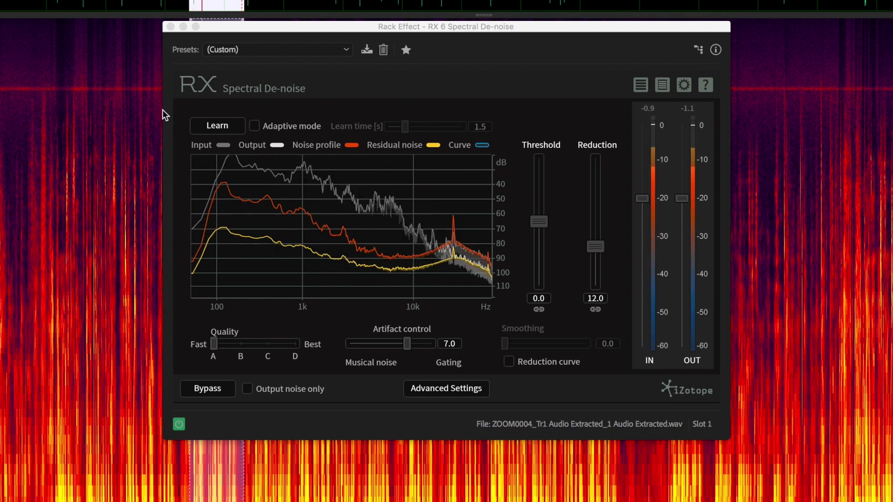
left_click(179, 424)
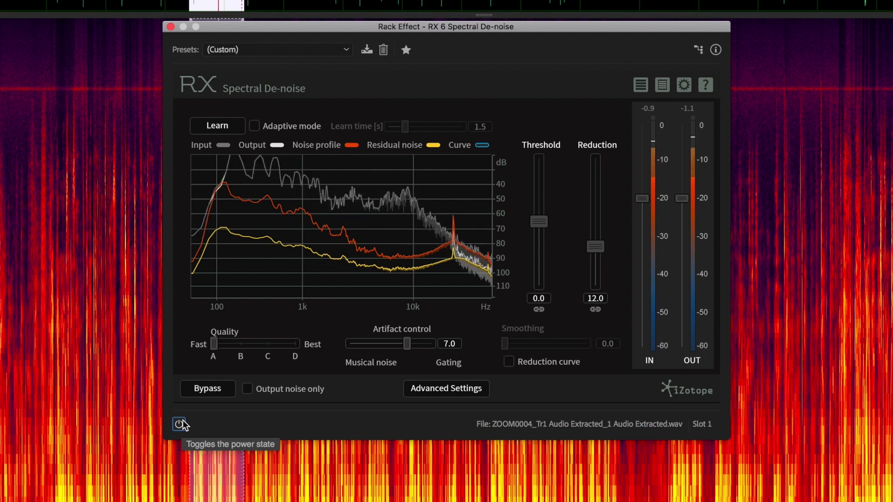
left_click(179, 424)
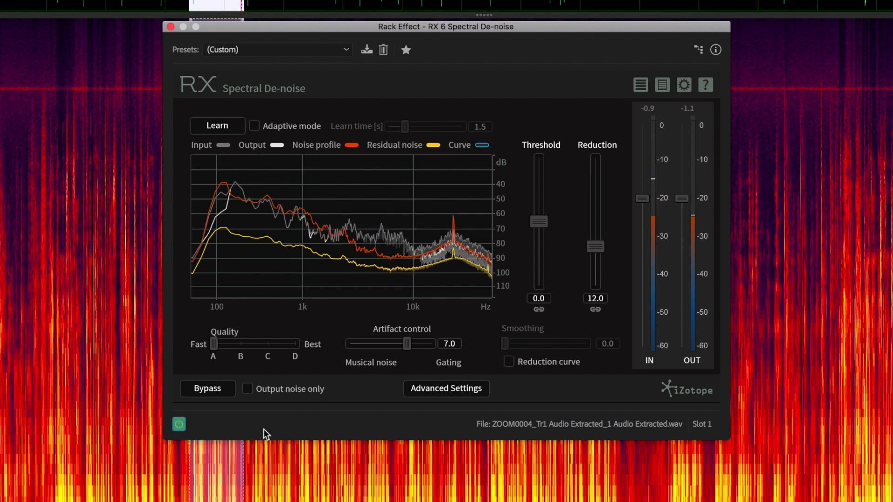
Step: Raise the noise reduction amount in RX 6 Spectral De-noise to 19.0 dB during playback
left_click_drag(594, 253, 601, 228)
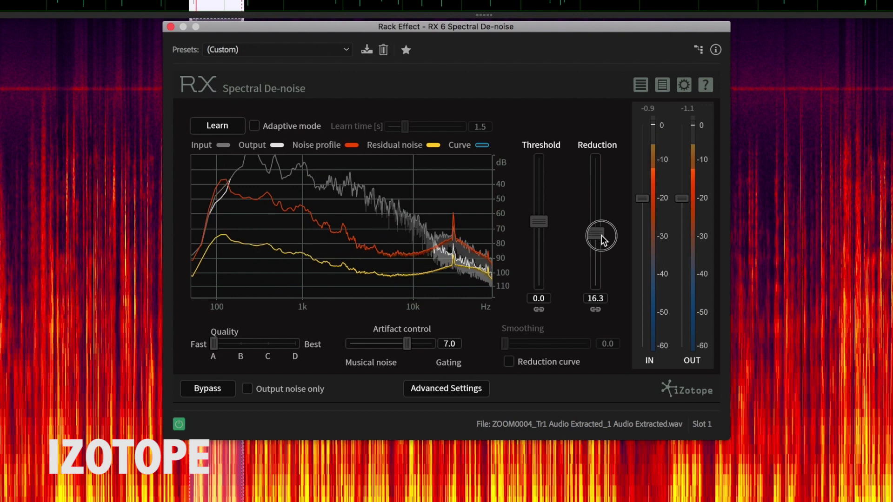
left_click_drag(601, 235, 601, 228)
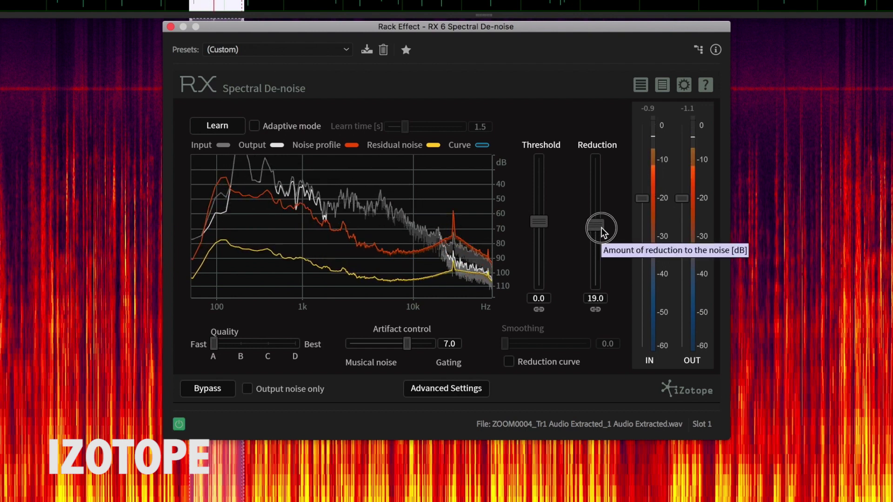